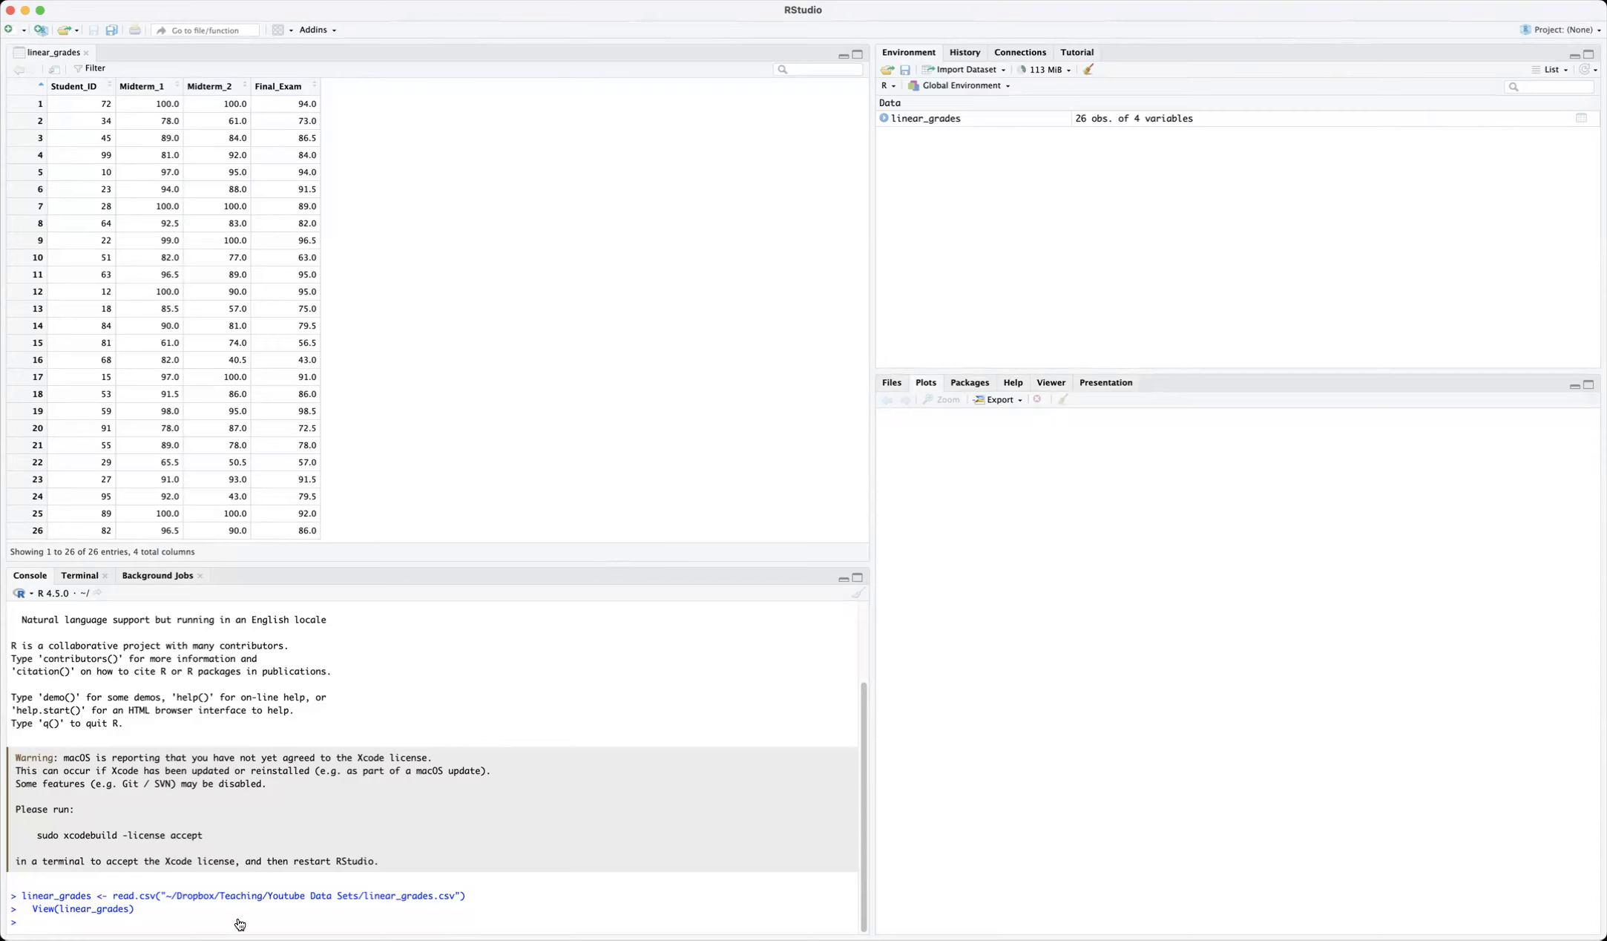
# - Draw a boxplot of the entire linear_grades data set by running boxplot(linear_grades) in the console
pyautogui.write('box')
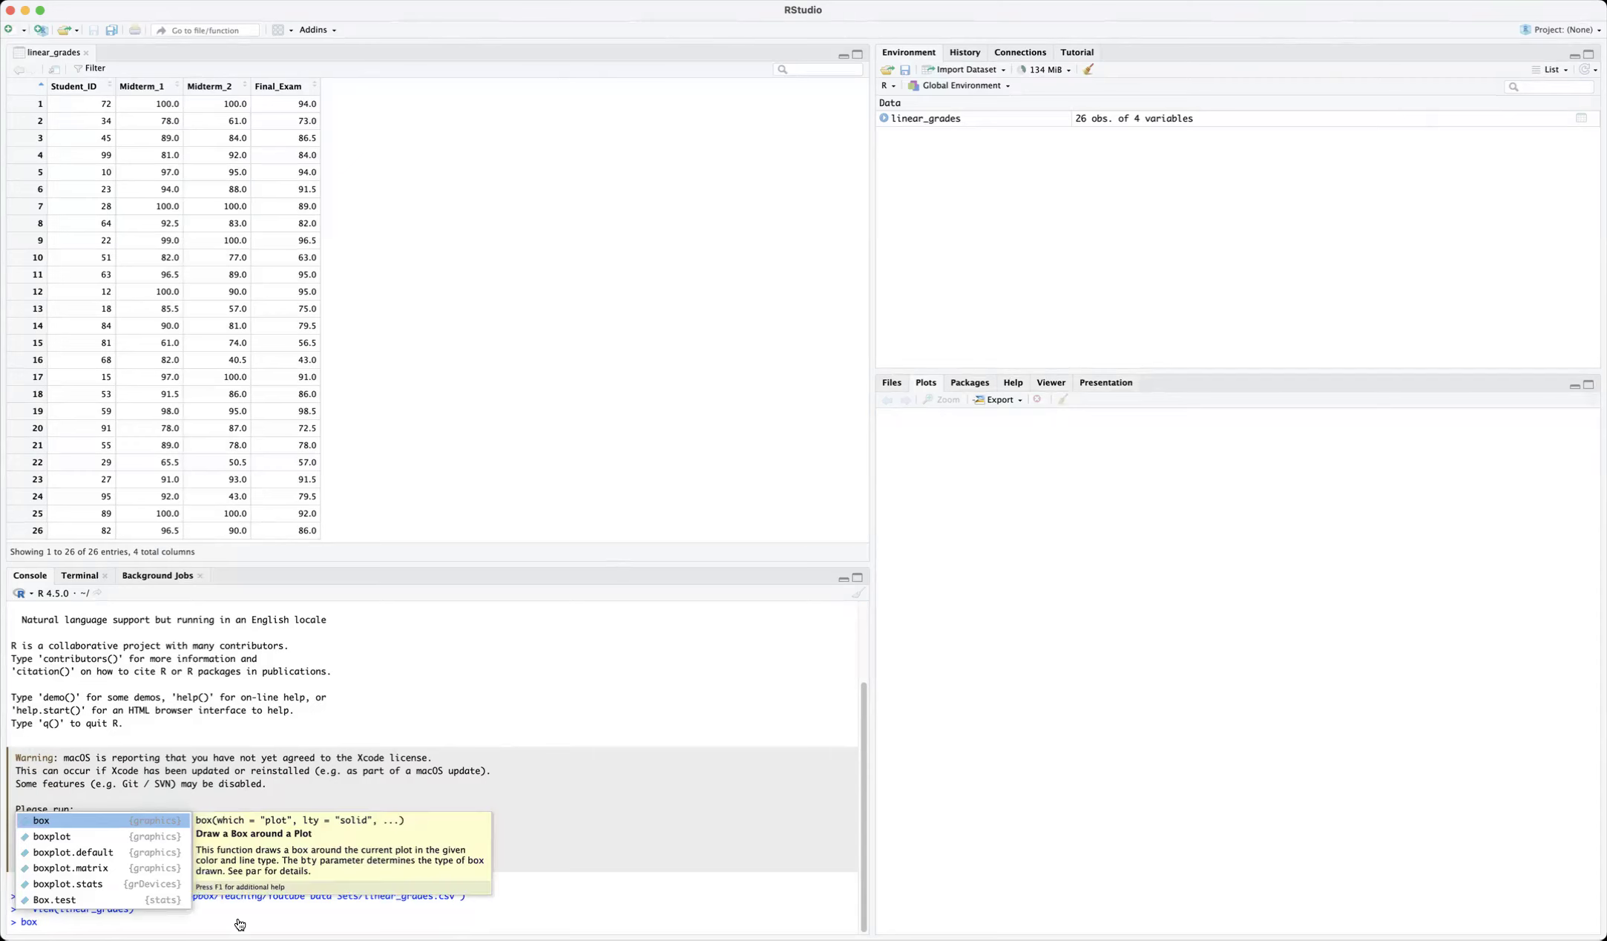
pyautogui.write('plot(')
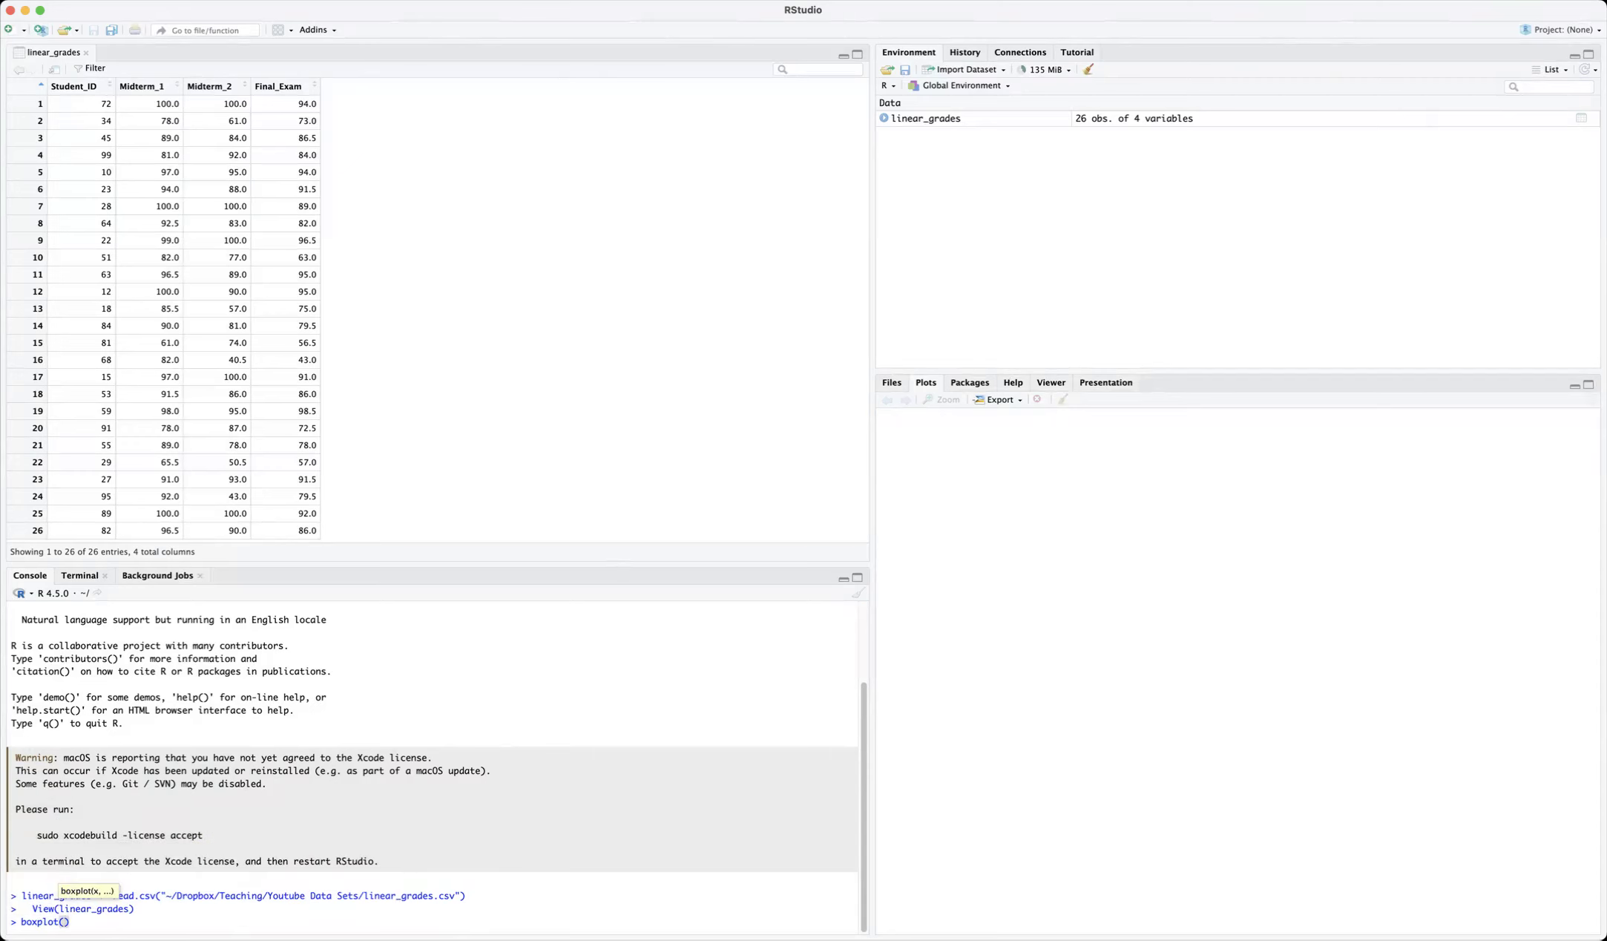
pyautogui.write('linear_grades')
pyautogui.press('Return')
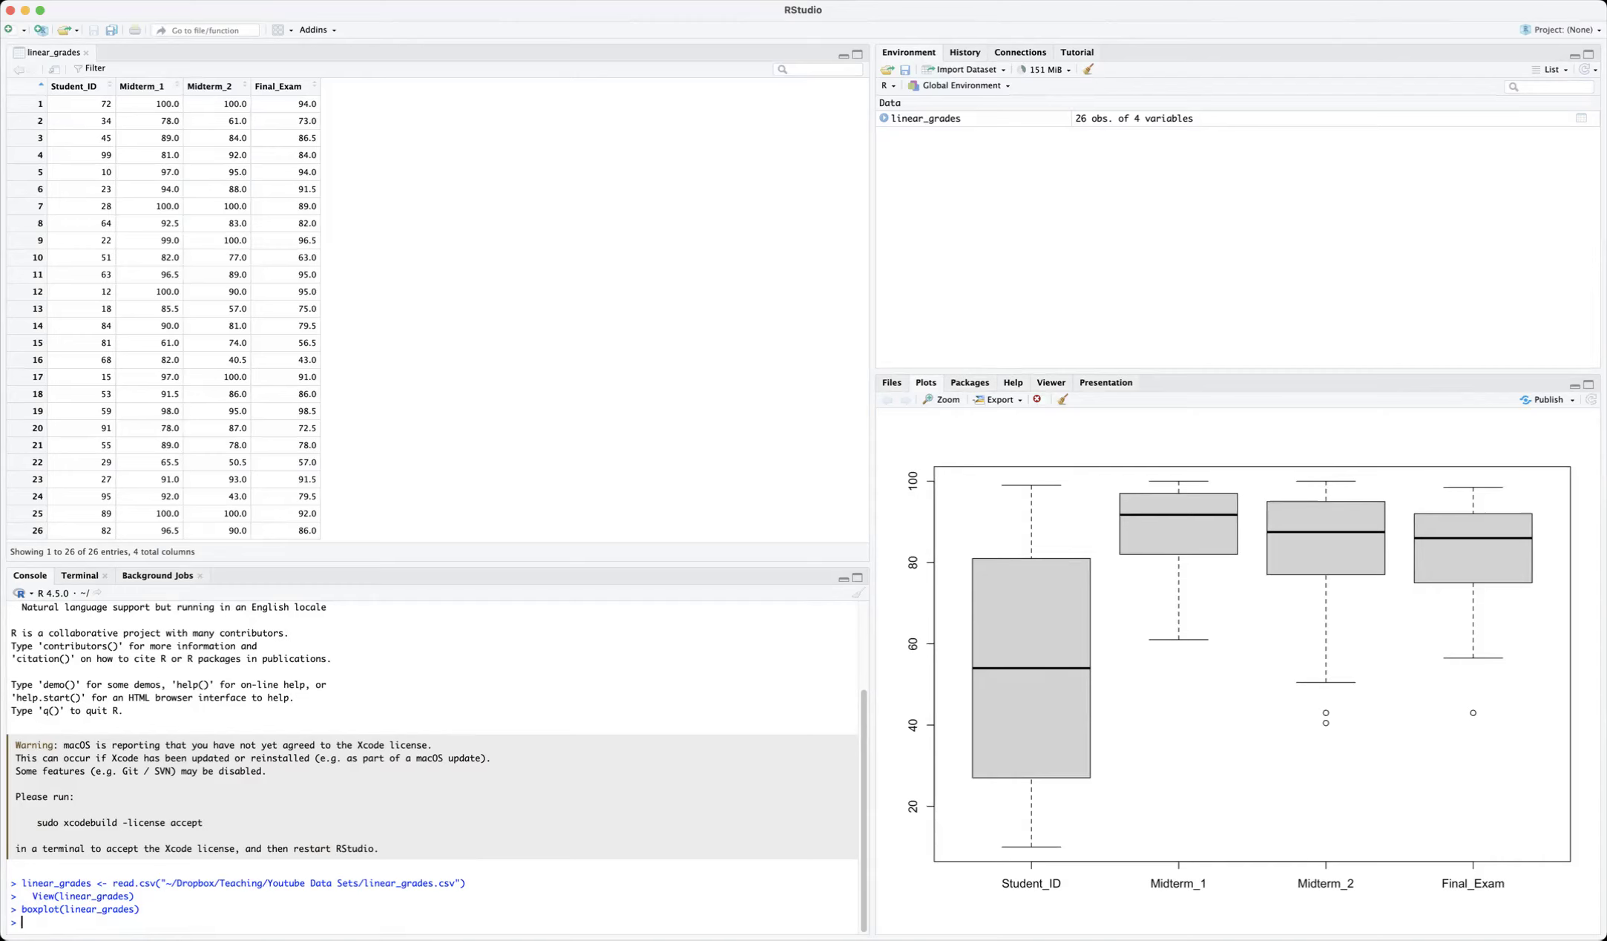
# - Plot only columns 2 to 4 of the data set by running boxplot(linear_grades[,2:4])
pyautogui.write('boxplot(linear_grades')
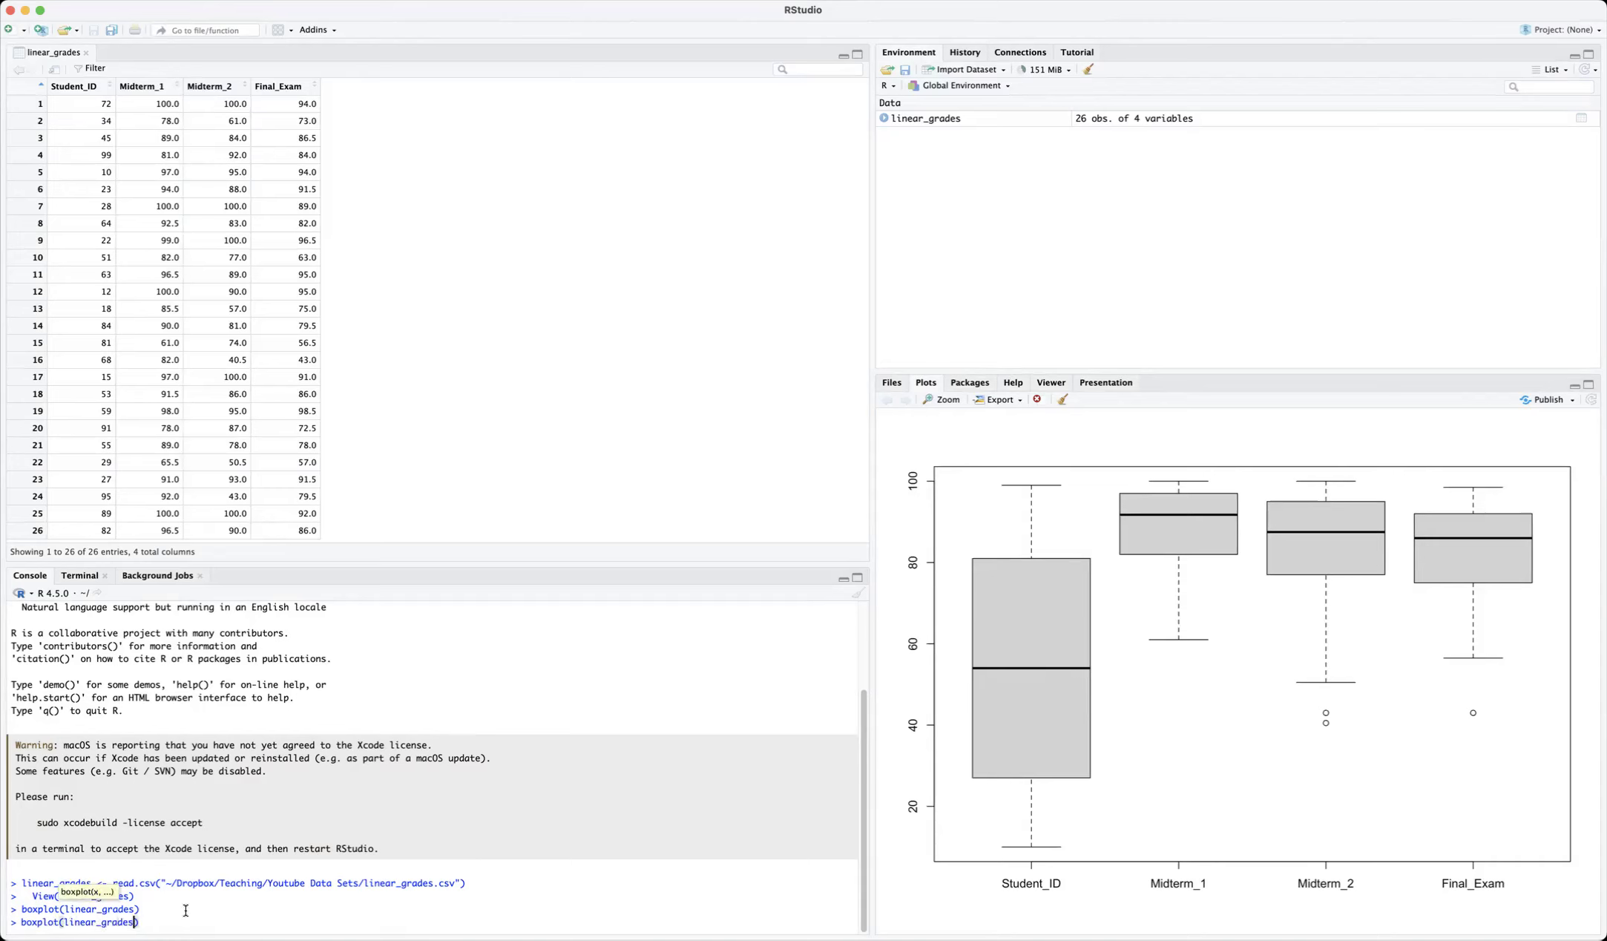
pyautogui.write('[,2:4')
pyautogui.press('Return')
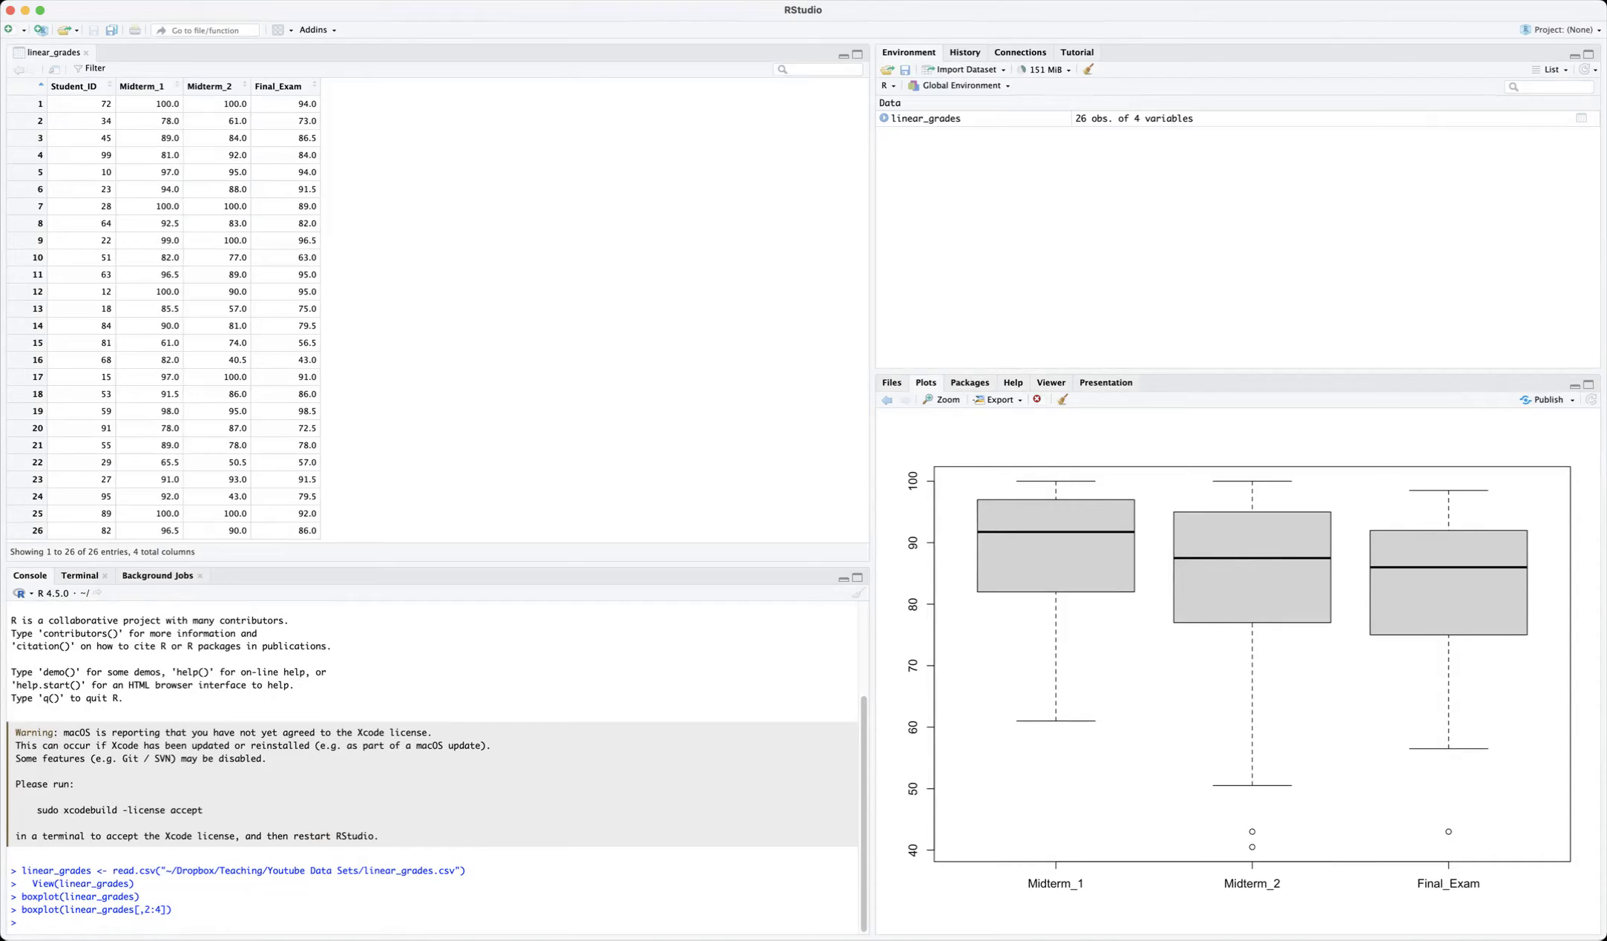
# - Rerun the boxplot of columns 2 to 4 with the main title "Linear Exam Grades"
pyautogui.press('Up')
pyautogui.press('Left')
pyautogui.write(',main=')
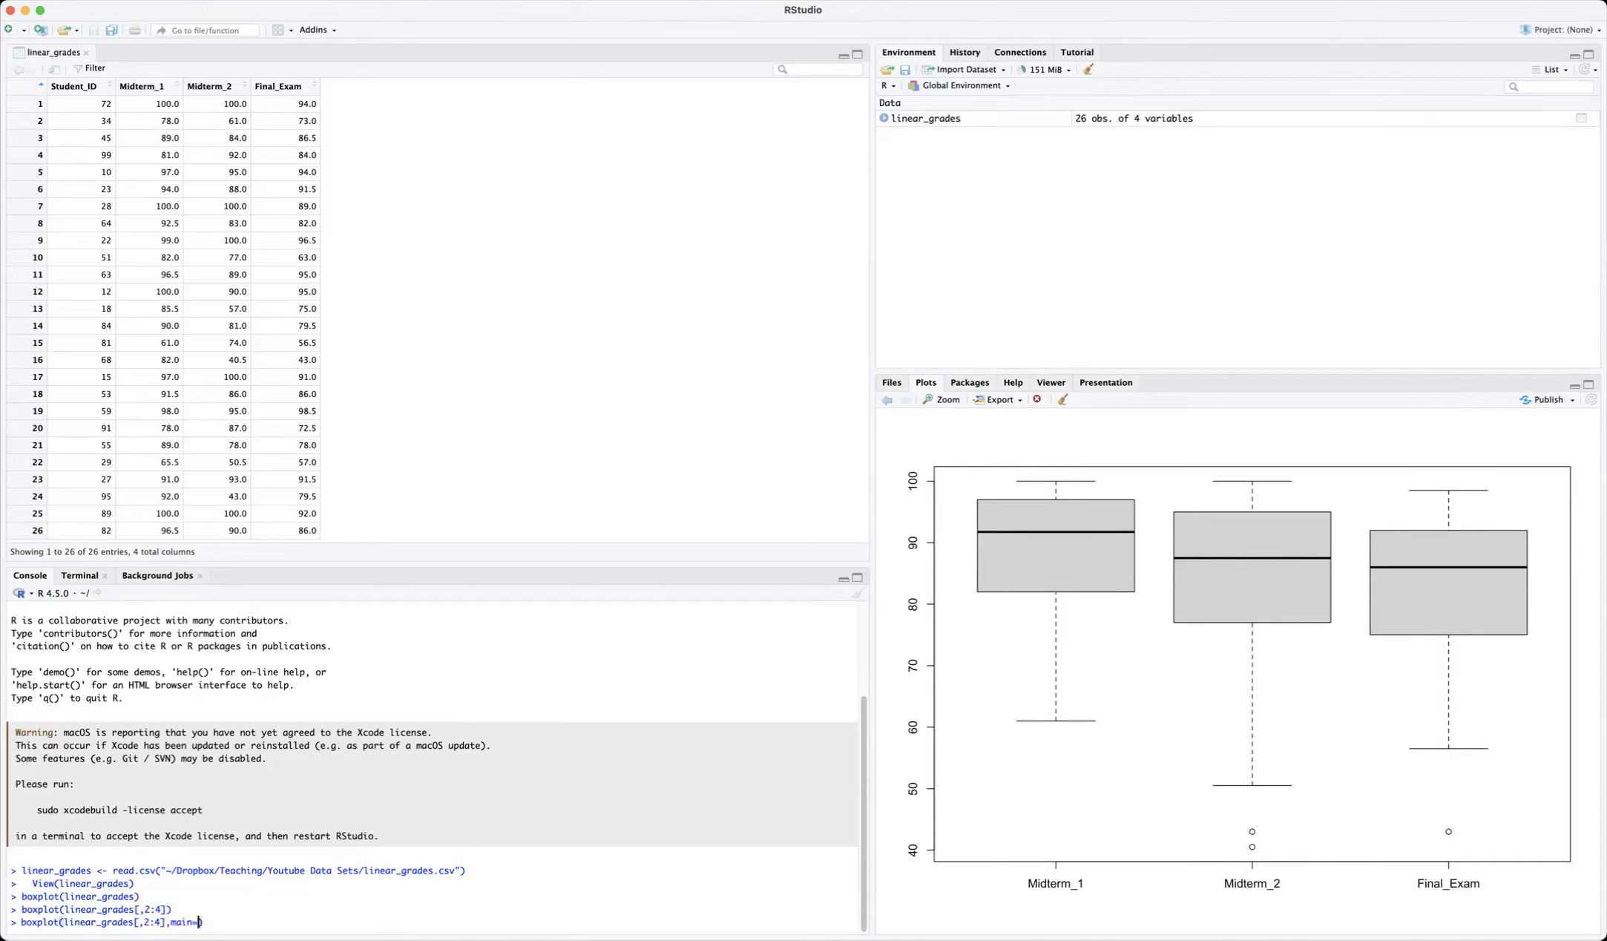
pyautogui.write('"Linear Exam Grades')
pyautogui.press('Return')
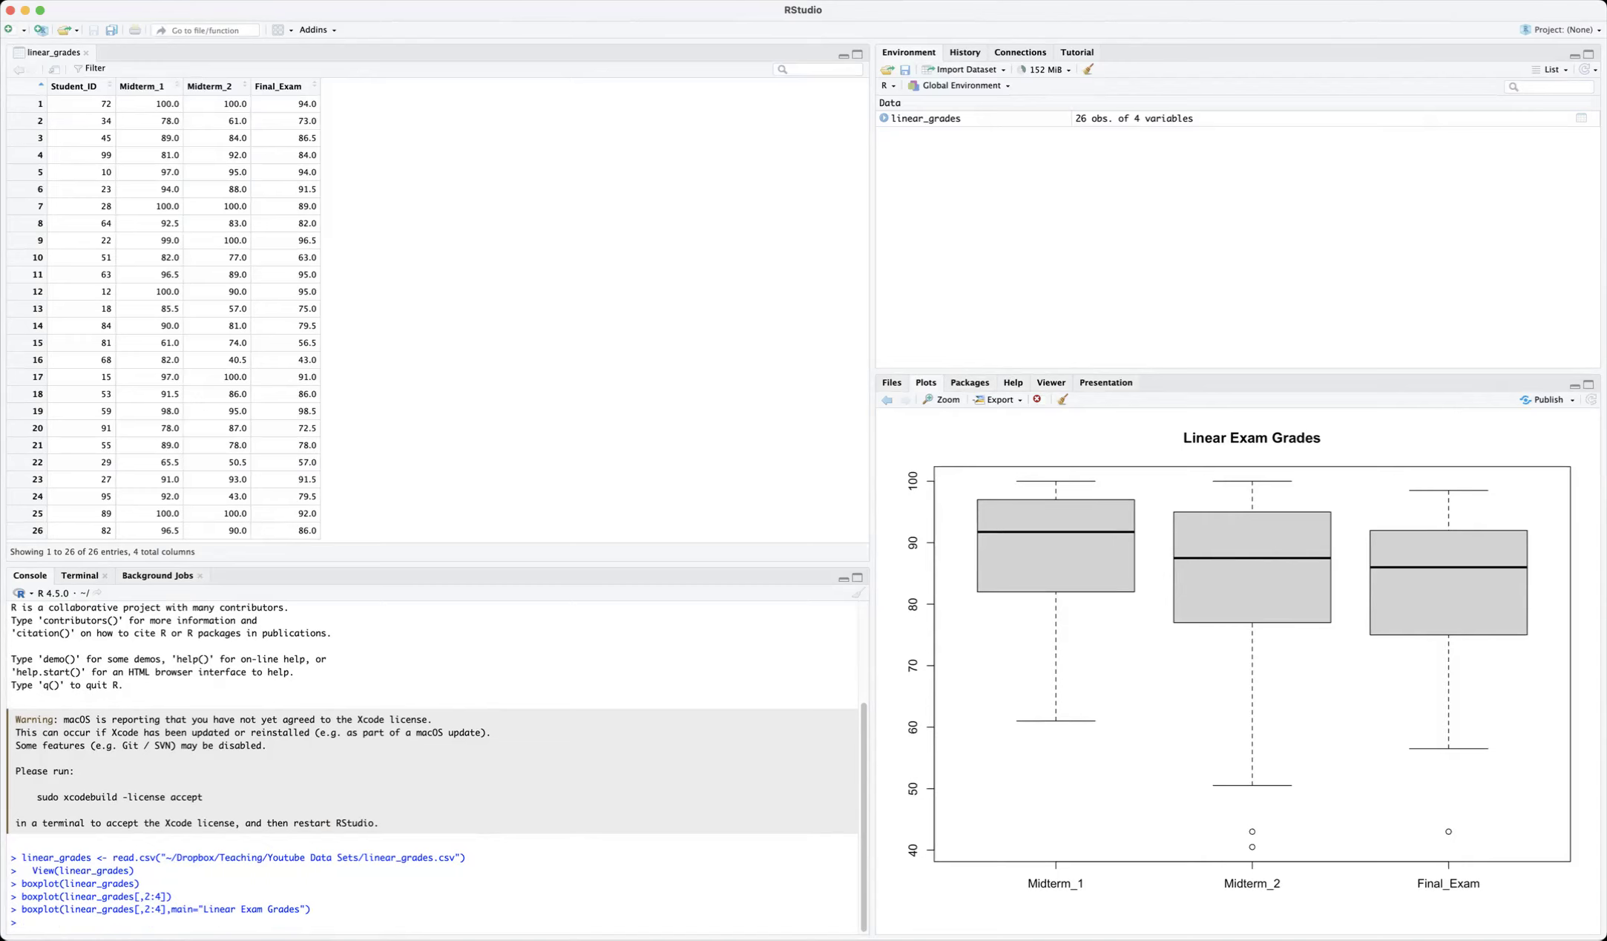
# - Add horizontal=TRUE to the titled boxplot command and run it to lay the boxes out horizontally
pyautogui.press('Up')
pyautogui.press('Left')
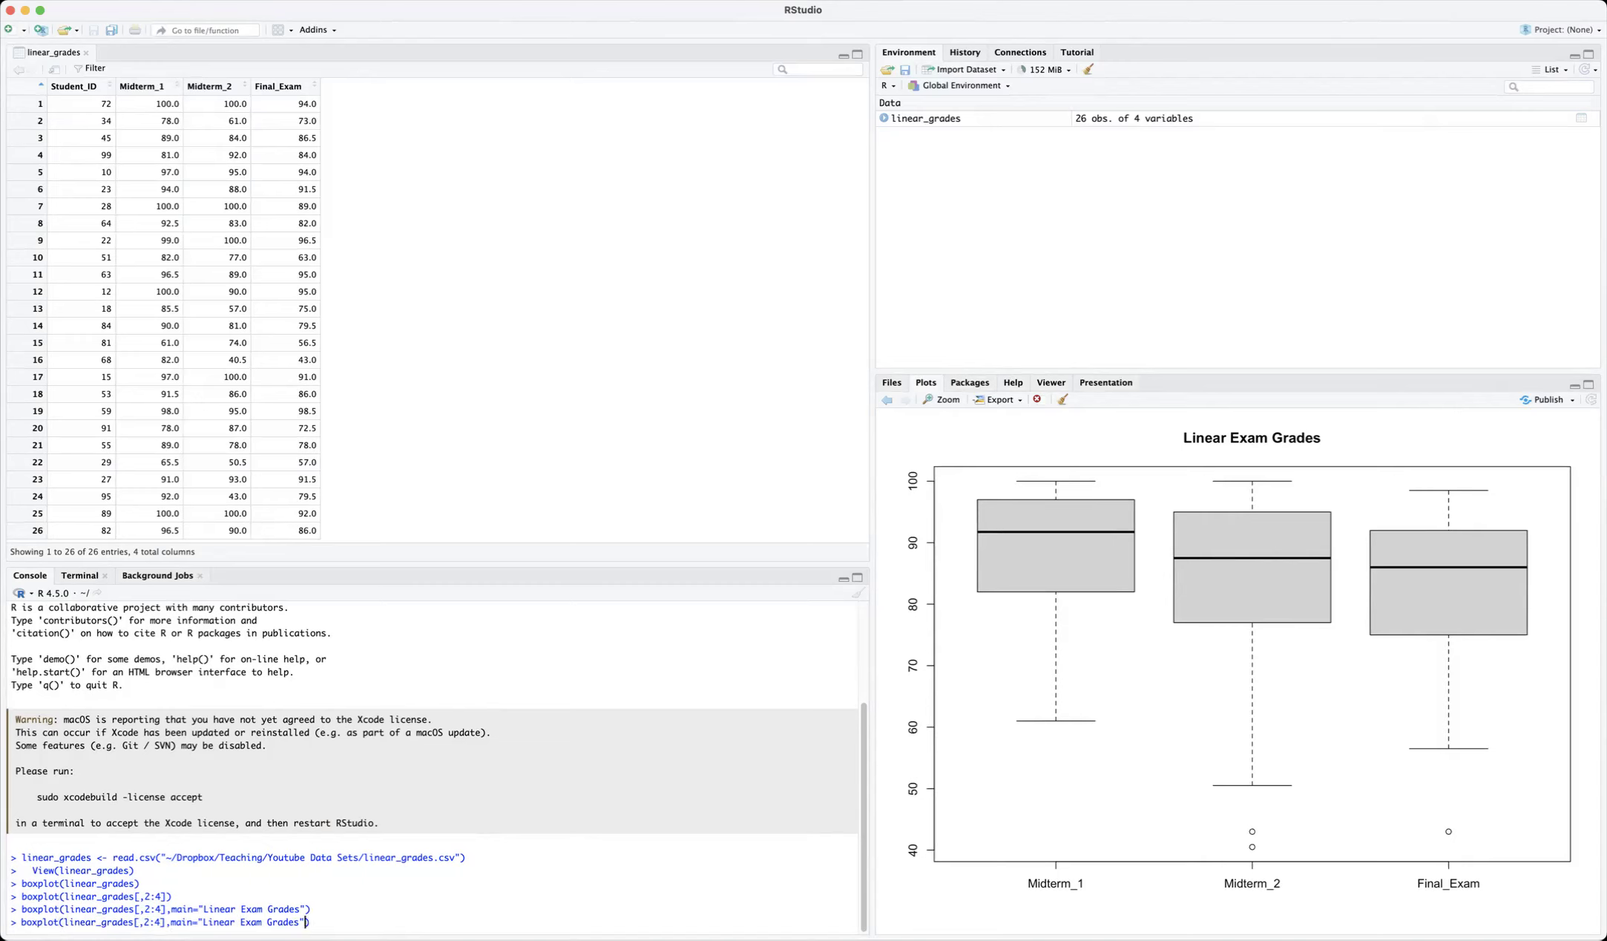
pyautogui.write(',horizon')
pyautogui.write('tal=')
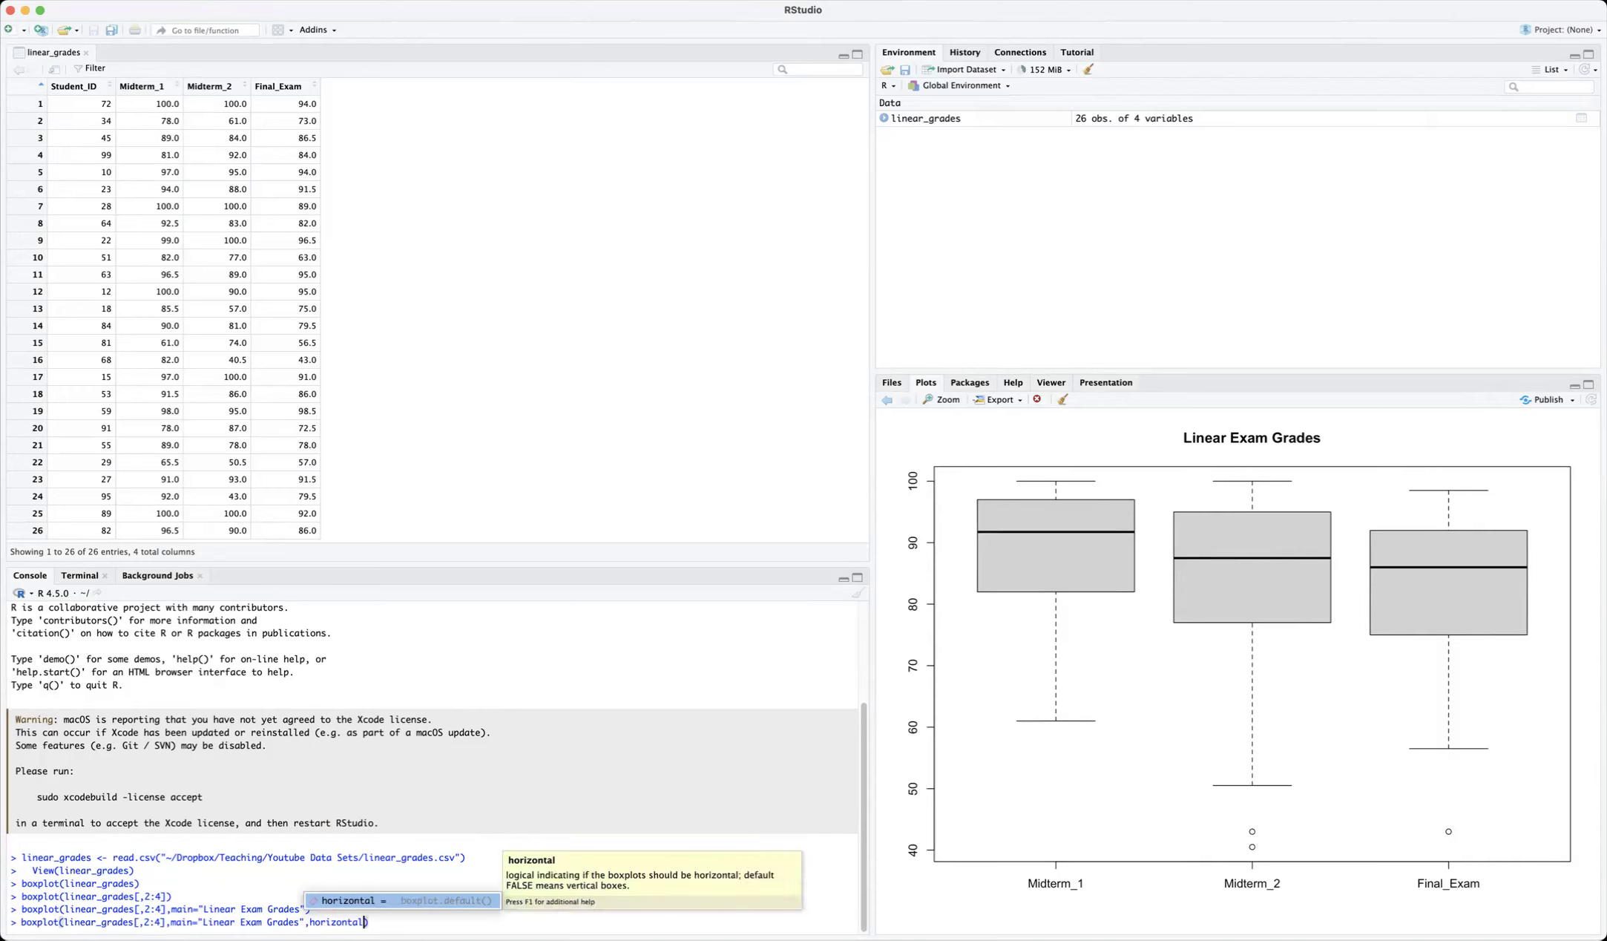
pyautogui.write('TRUE')
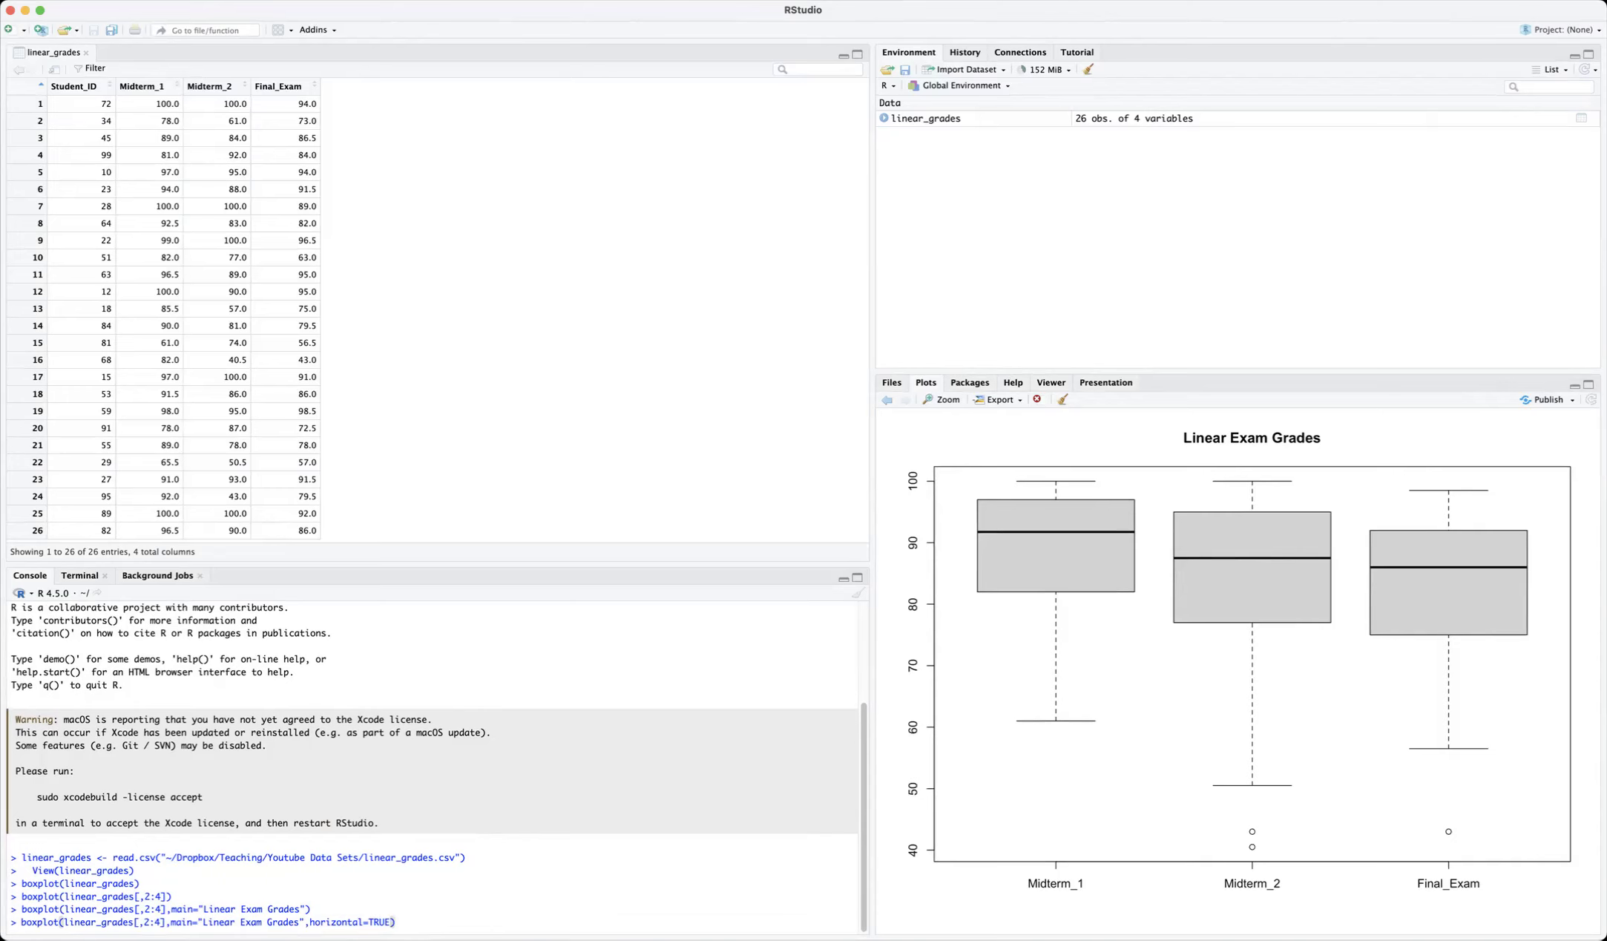
pyautogui.press('Return')
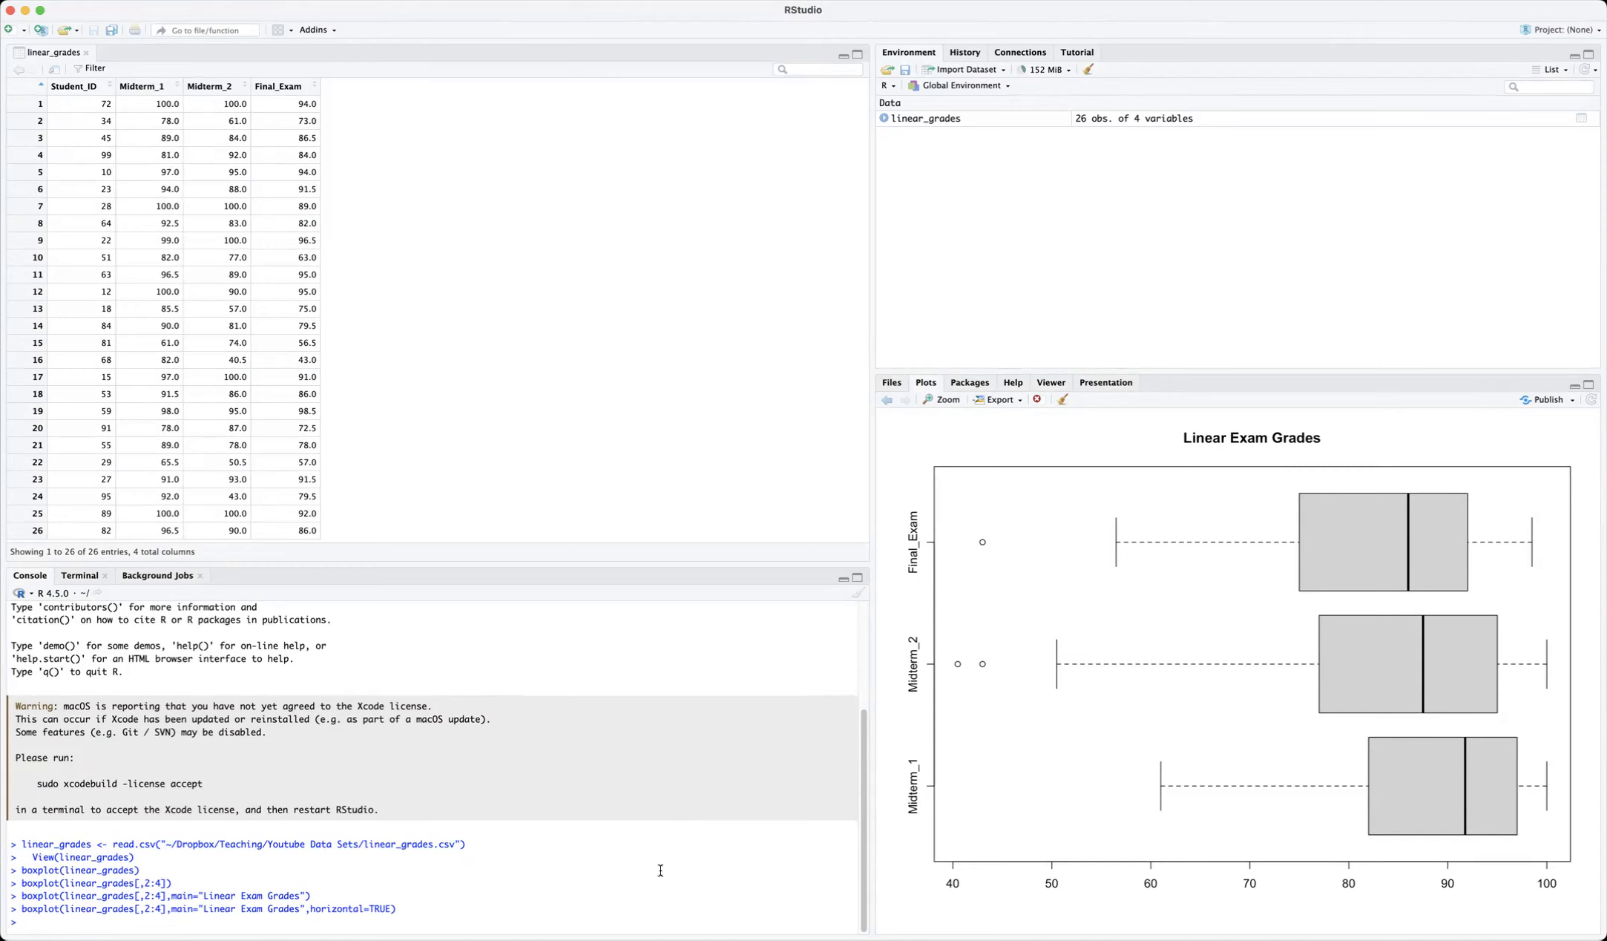
# - Rerun the horizontal boxplot with names=c("Midterm 1","Midterm 2","Final Exam") as the group labels
pyautogui.press('Up')
pyautogui.press('Left')
pyautogui.write(',')
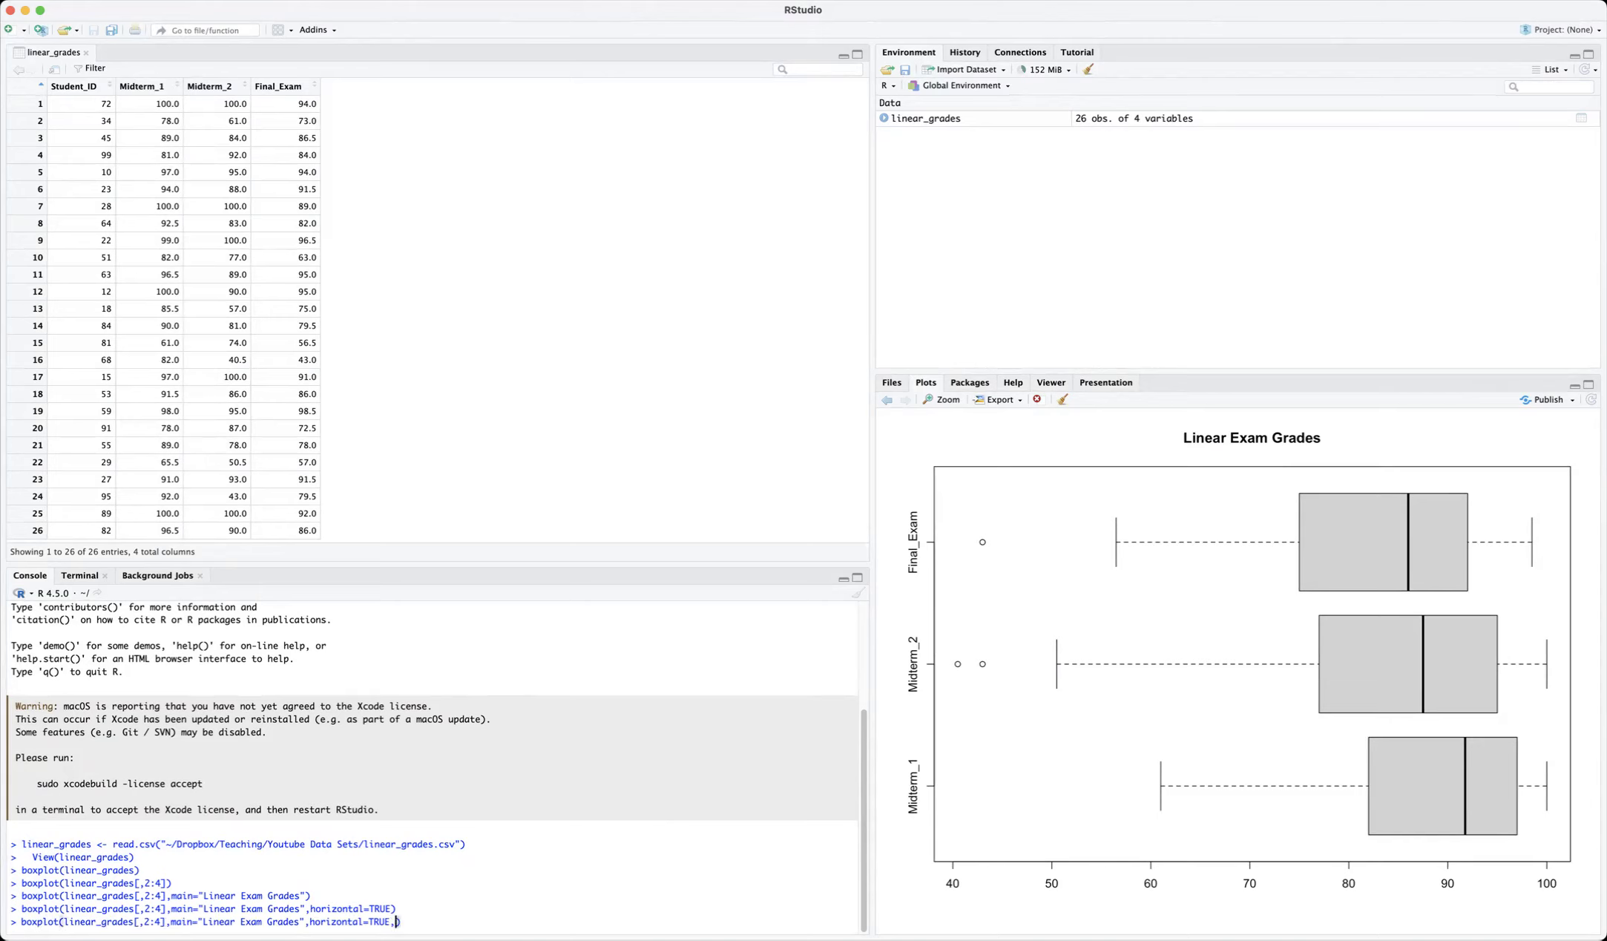
pyautogui.write('names=c(')
pyautogui.write('"Midterm 1","Midterm 2","Final Exam')
pyautogui.press('Return')
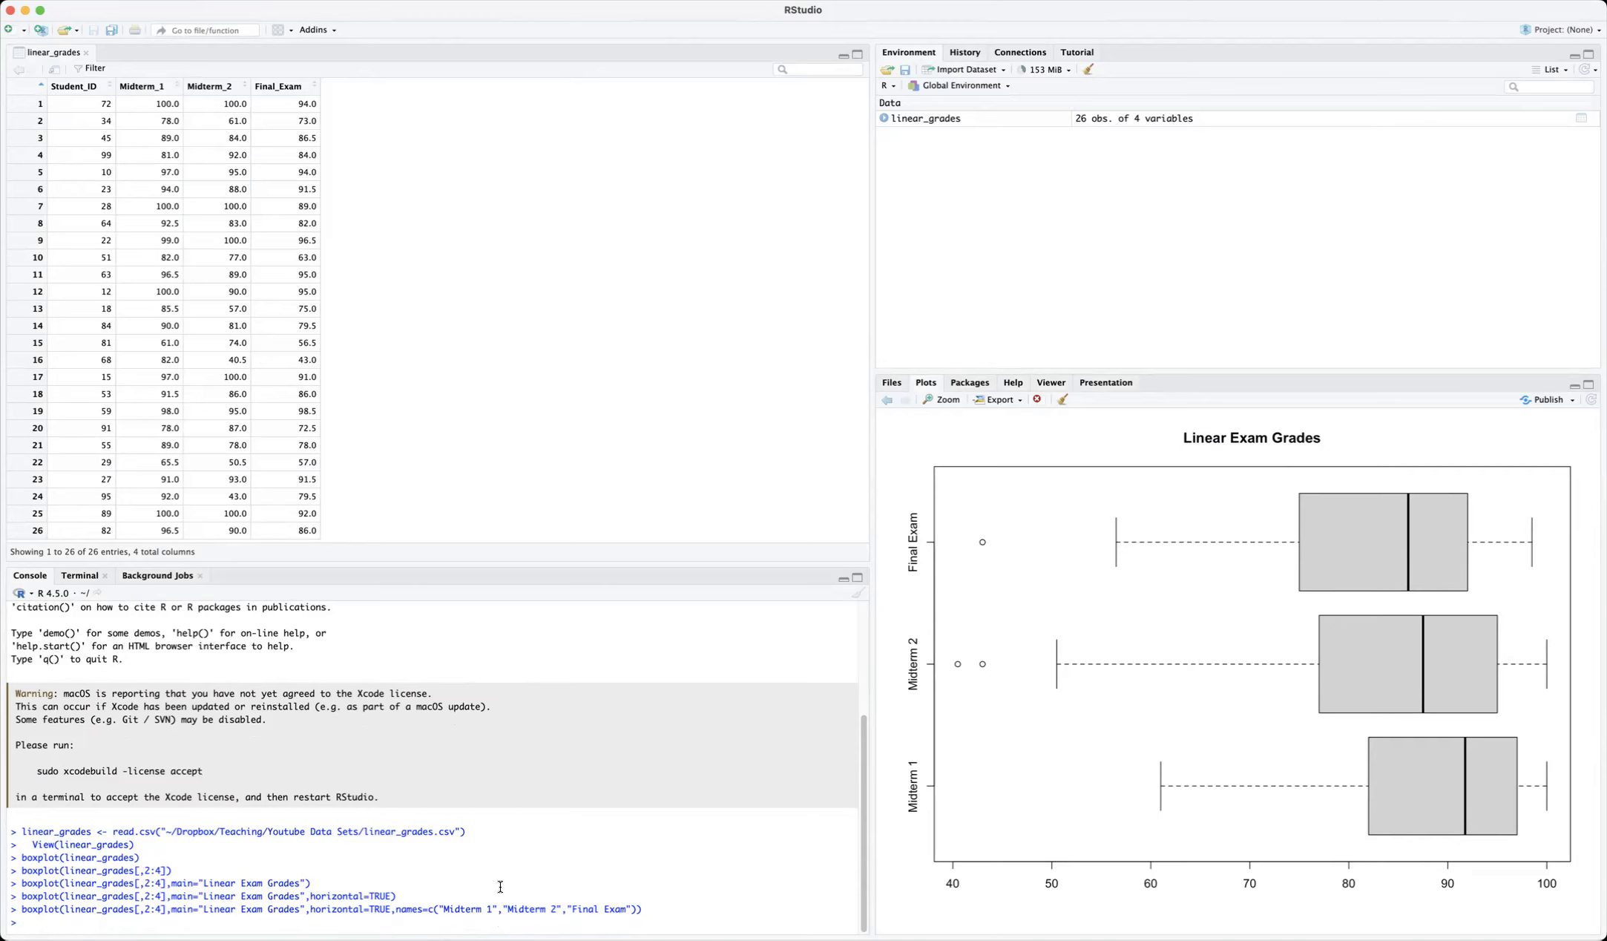
pyautogui.moveTo(444, 909); pyautogui.dragTo(624, 909)
pyautogui.click(643, 899)
pyautogui.moveTo(439, 909); pyautogui.dragTo(501, 911)
# - Add ylim=c(0,100) to the labelled boxplot command and run it to set the grade axis range
pyautogui.click(511, 926)
pyautogui.press('Up')
pyautogui.write(',')
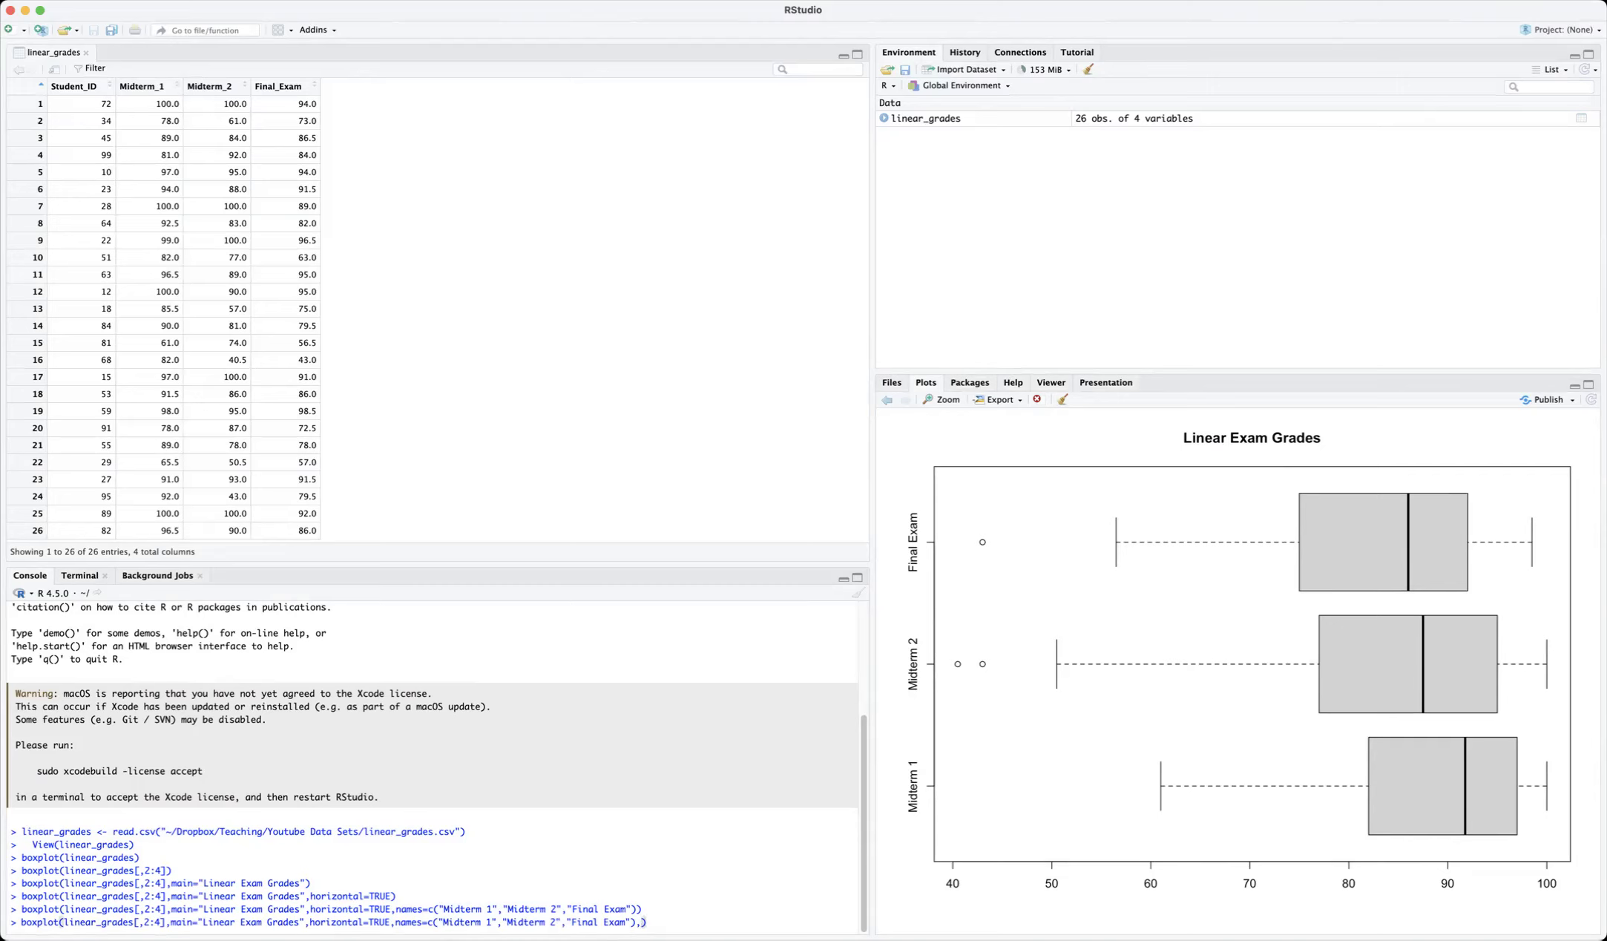
pyautogui.write('ylim')
pyautogui.write('=c(0,100')
pyautogui.press('Return')
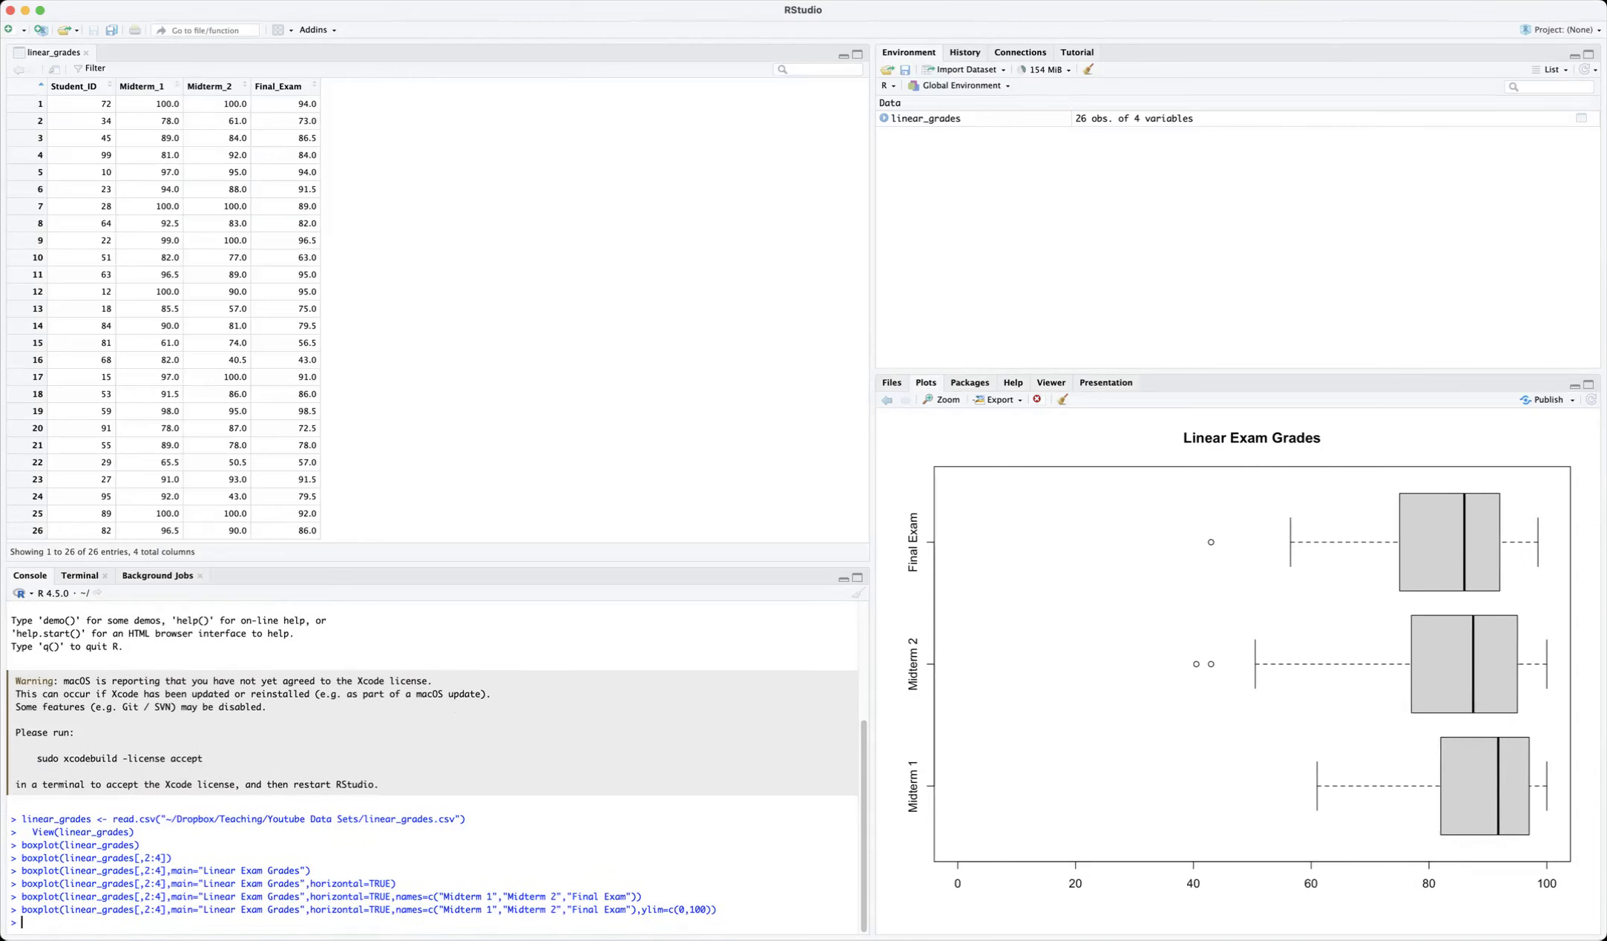